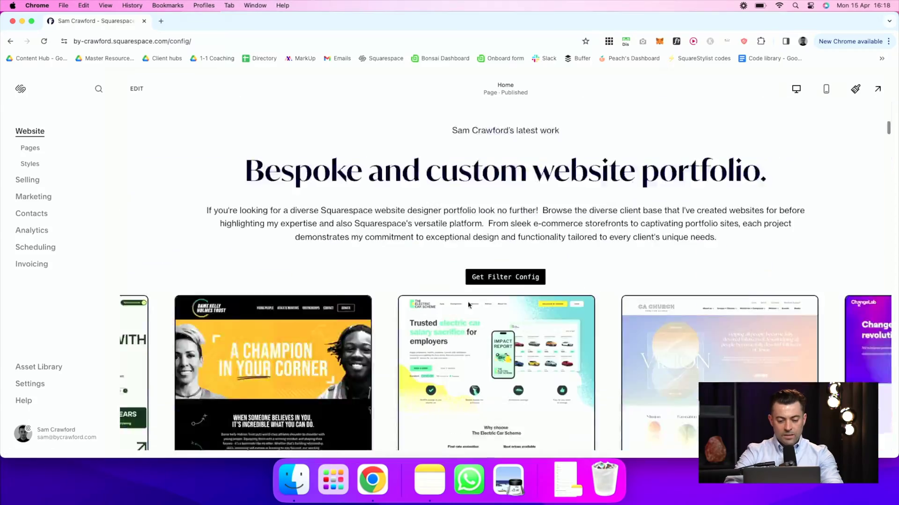
scroll(468, 305, "down", 5)
scroll(468, 305, "down", 10)
scroll(469, 305, "down", 10)
scroll(469, 305, "down", 10)
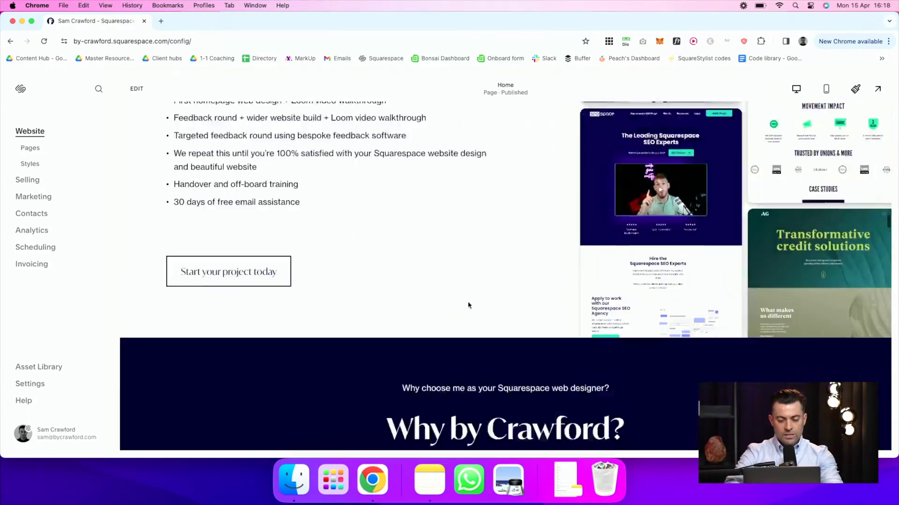
scroll(469, 305, "down", 10)
scroll(469, 304, "down", 10)
scroll(469, 305, "down", 10)
scroll(469, 304, "down", 5)
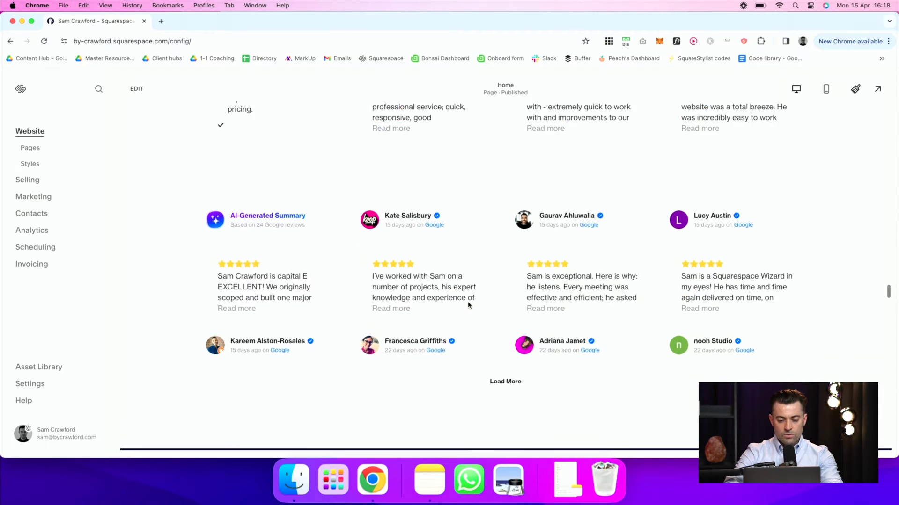
scroll(469, 305, "down", 3)
scroll(468, 305, "up", 1)
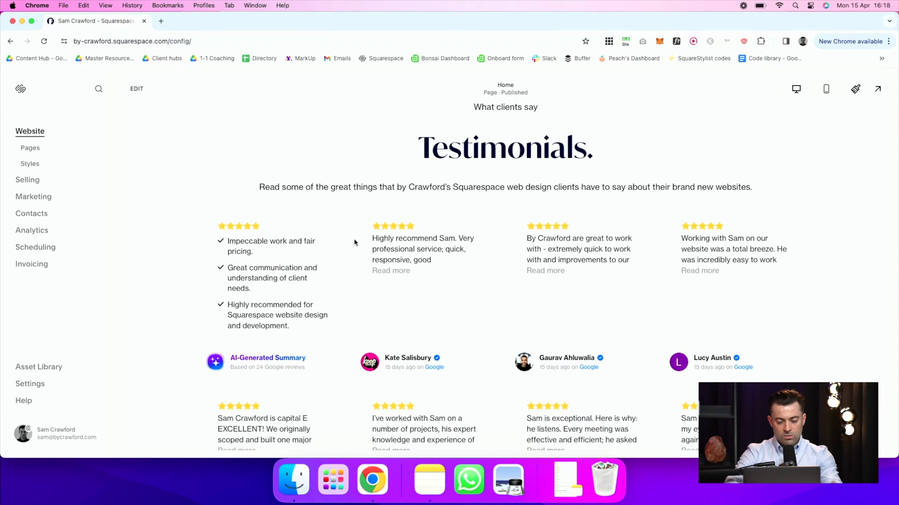
Step: Start editing the home page and reveal the Elfsight embed script in the Testimonials code block
left_click(138, 95)
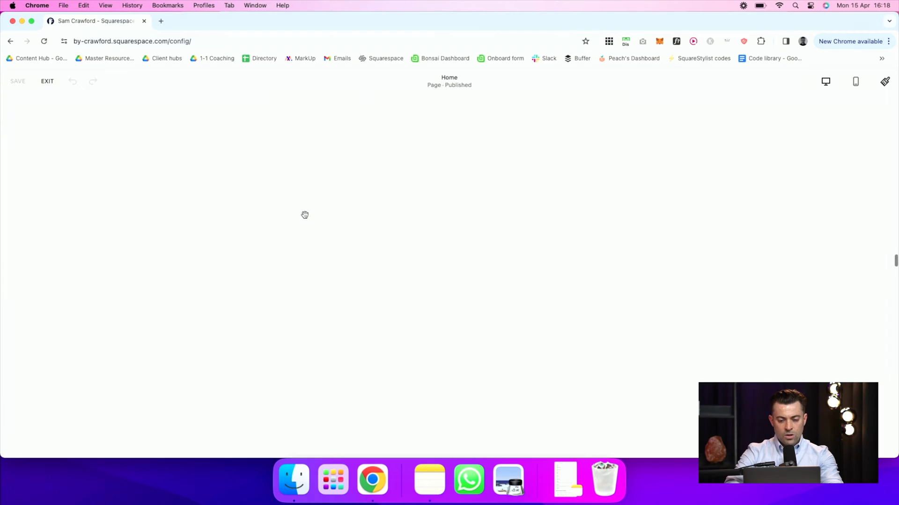
scroll(305, 215, "down", 5)
scroll(305, 214, "down", 5)
scroll(305, 214, "down", 5)
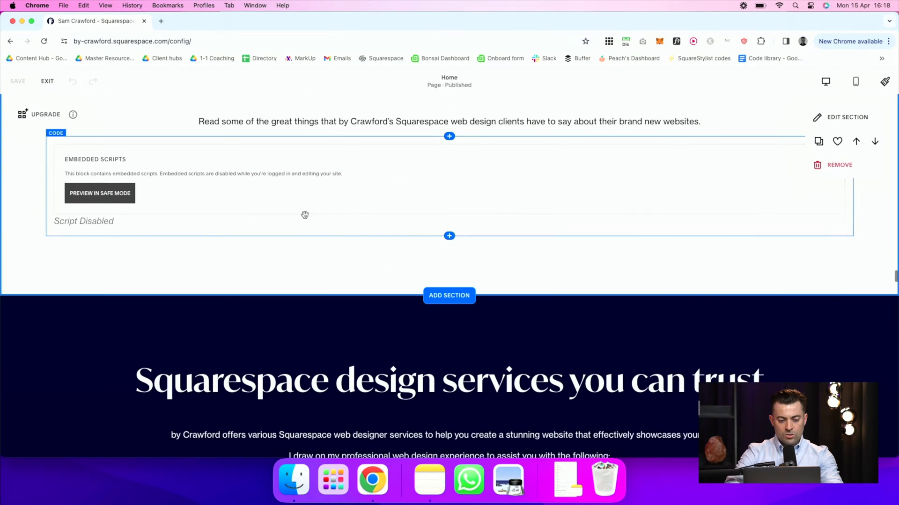
scroll(305, 217, "down", 1)
left_click(324, 209)
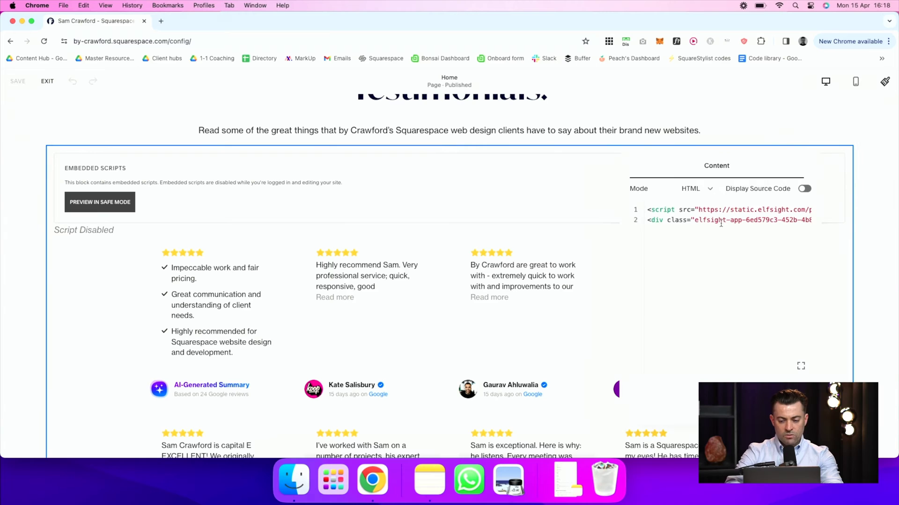
scroll(720, 222, "right", 2)
scroll(719, 222, "left", 2)
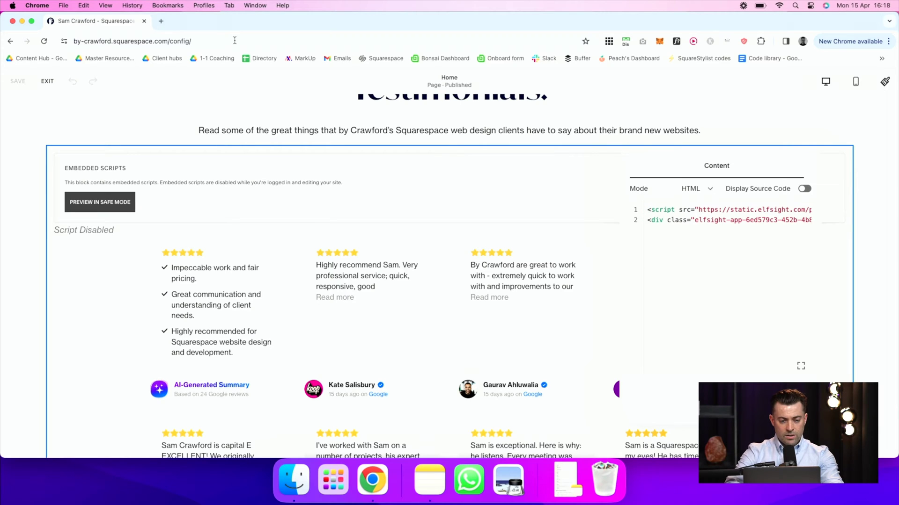
Step: Go to elfsight.com in a new tab and reach the Google Reviews widget from the Widgets catalogue
left_click(160, 21)
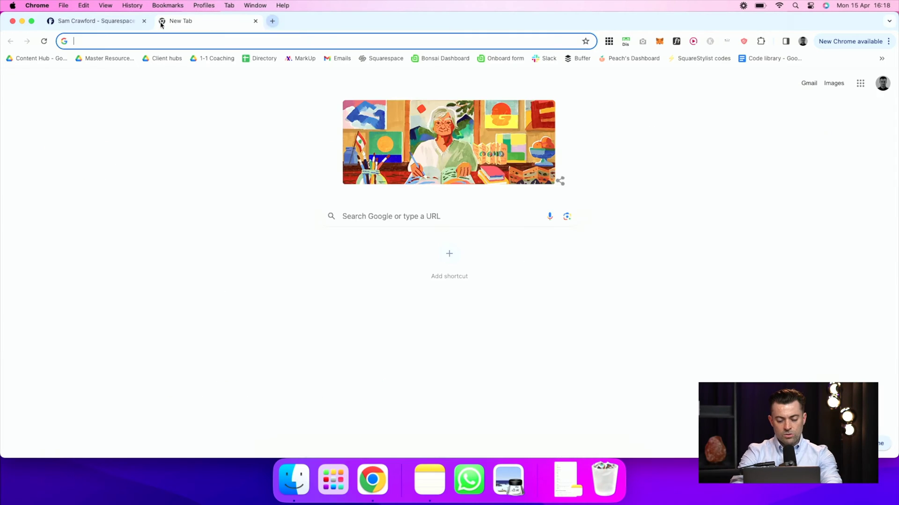
type("elfsight")
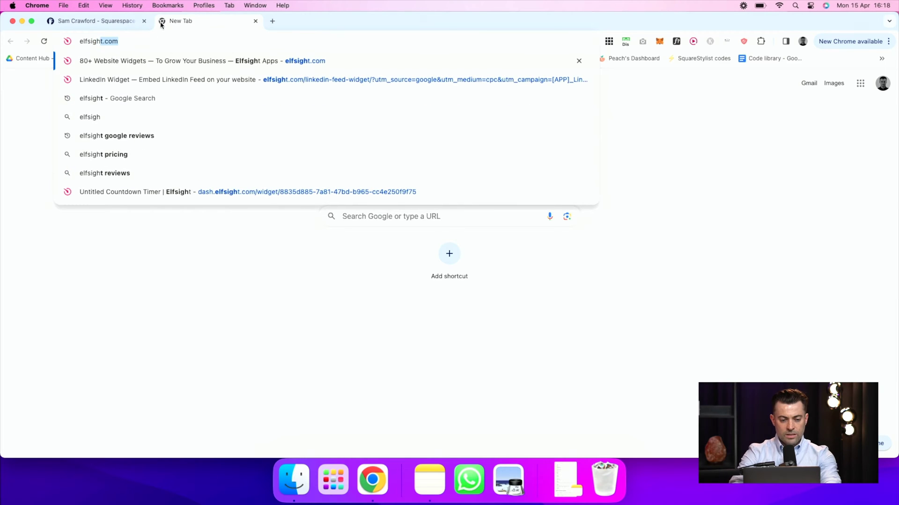
key("Return")
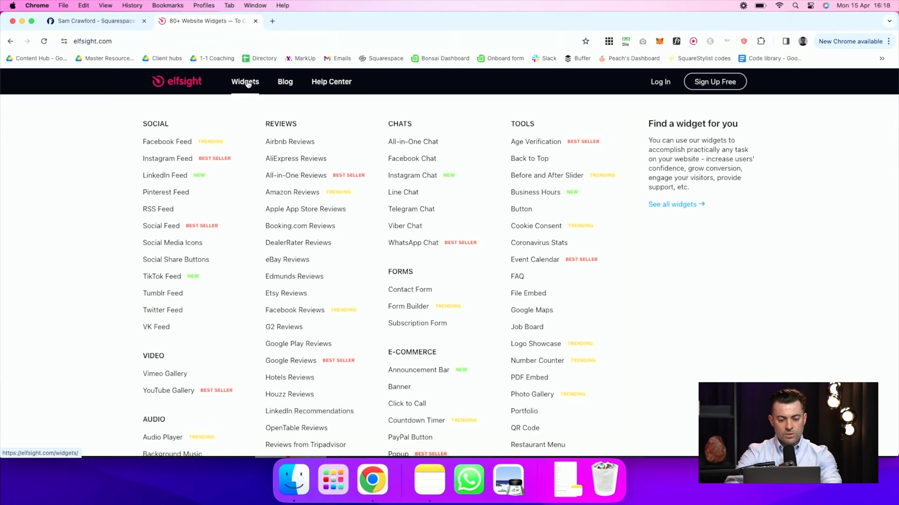
left_click(248, 83)
scroll(493, 197, "down", 2)
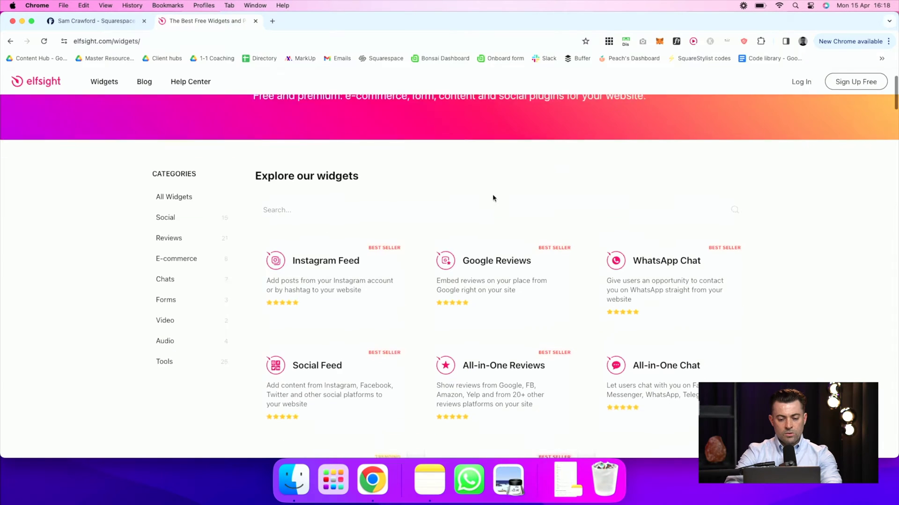
left_click(493, 272)
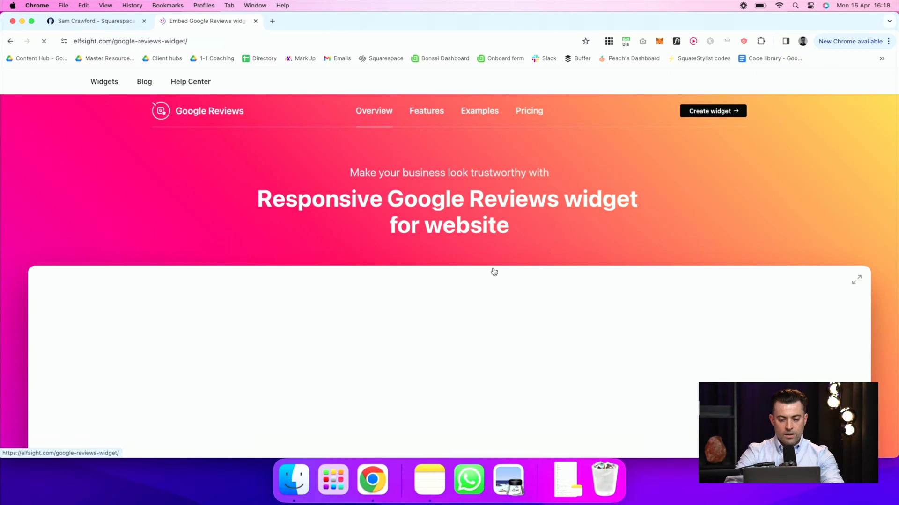
scroll(534, 266, "down", 3)
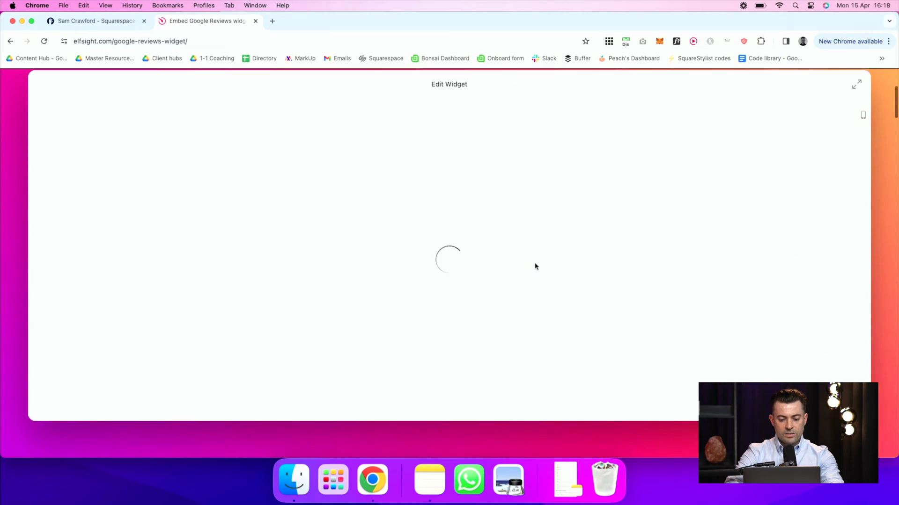
scroll(535, 267, "down", 1)
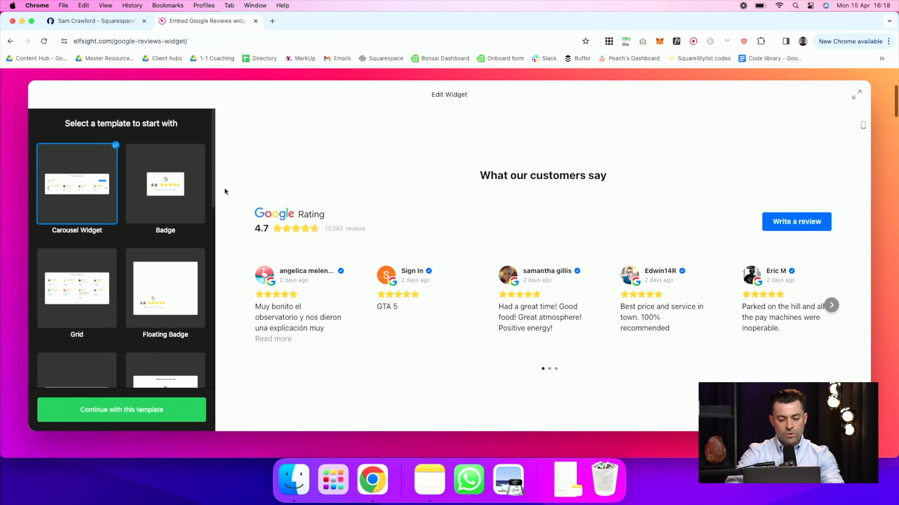
Step: Preview the Floating Badge, Grid and Badge templates, then settle on Carousel Widget
left_click(180, 262)
left_click(97, 280)
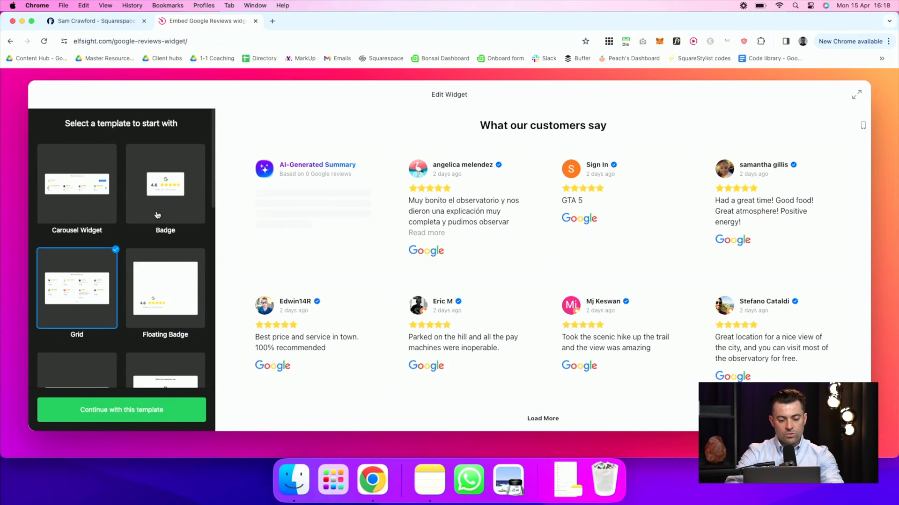
left_click(157, 211)
scroll(157, 209, "down", 2)
scroll(158, 207, "up", 2)
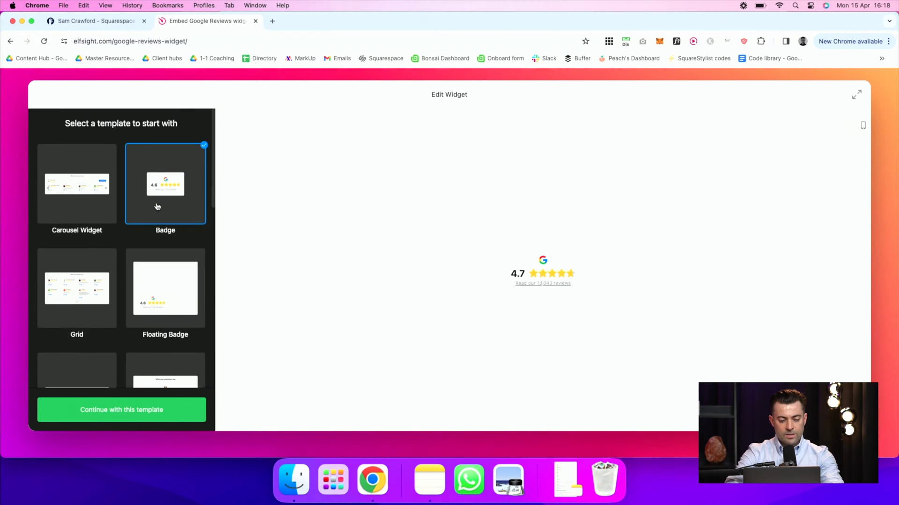
left_click(105, 221)
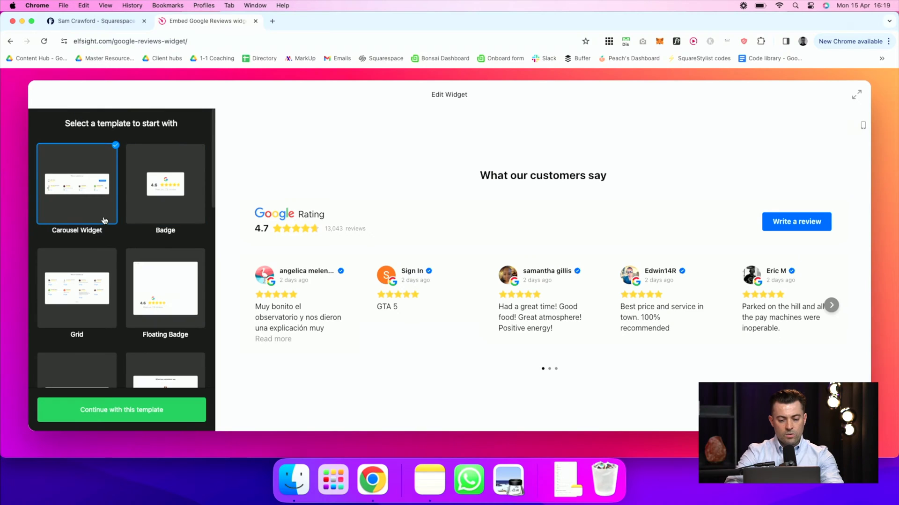
Step: Continue with the template and set the by Crawford business in Liverpool as the review source
left_click(146, 414)
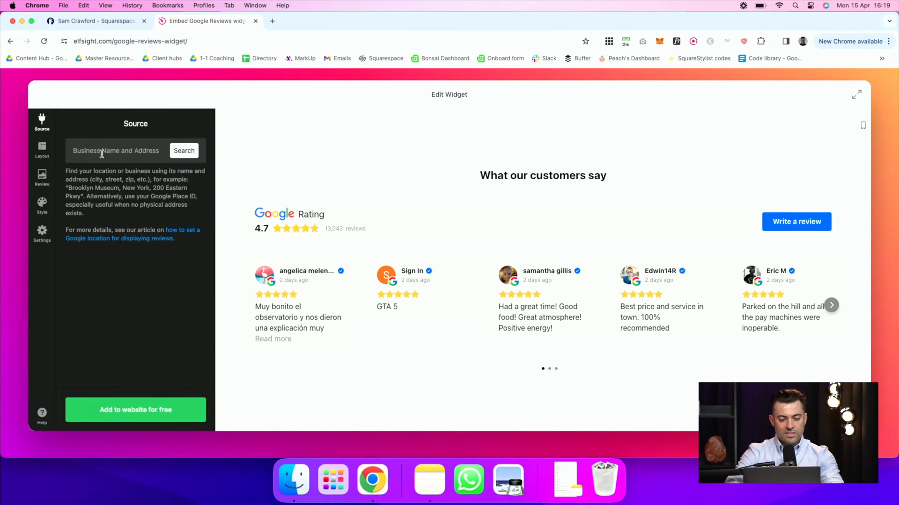
left_click(133, 149)
type("by crawford")
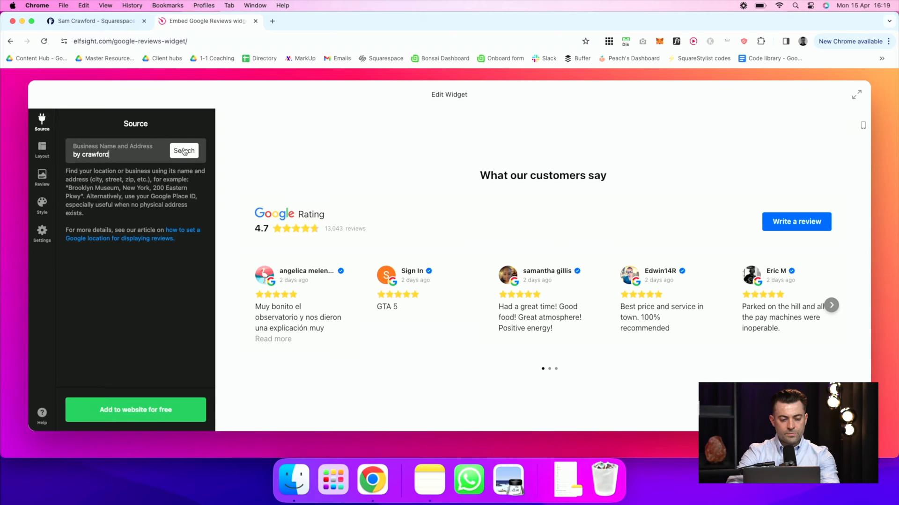
left_click(184, 151)
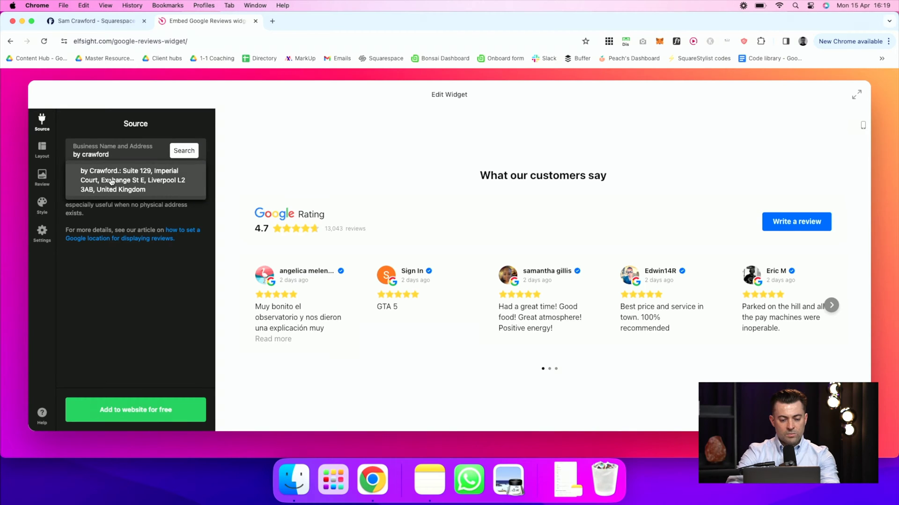
left_click(111, 182)
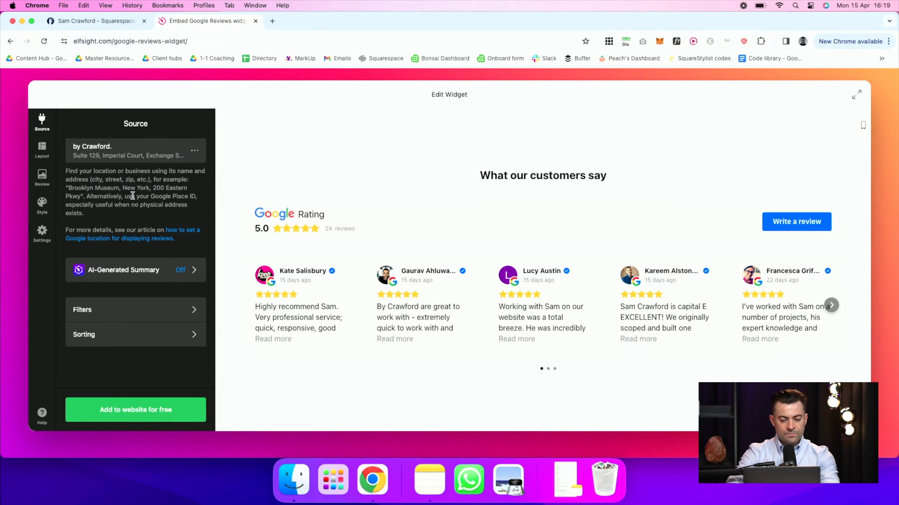
Step: Turn on the AI-Generated Summary, try Text style, keep List style, and return to Source
left_click(160, 268)
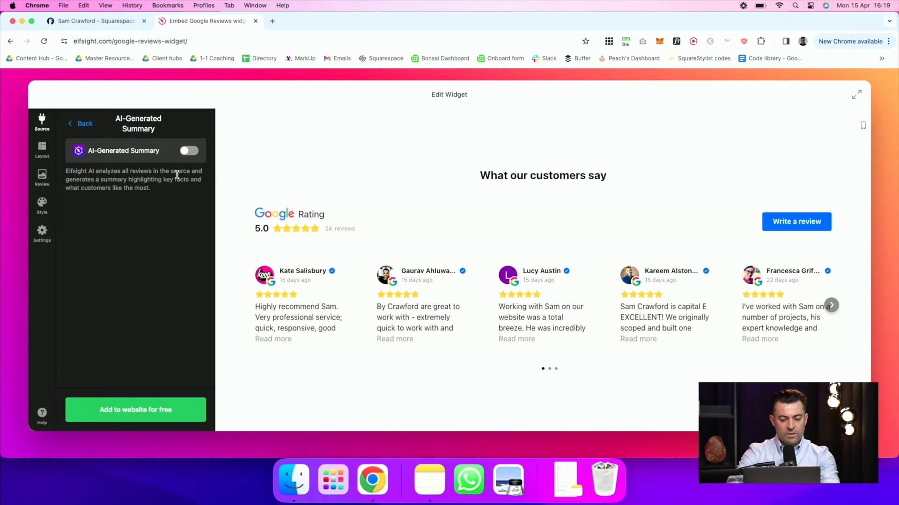
left_click(188, 152)
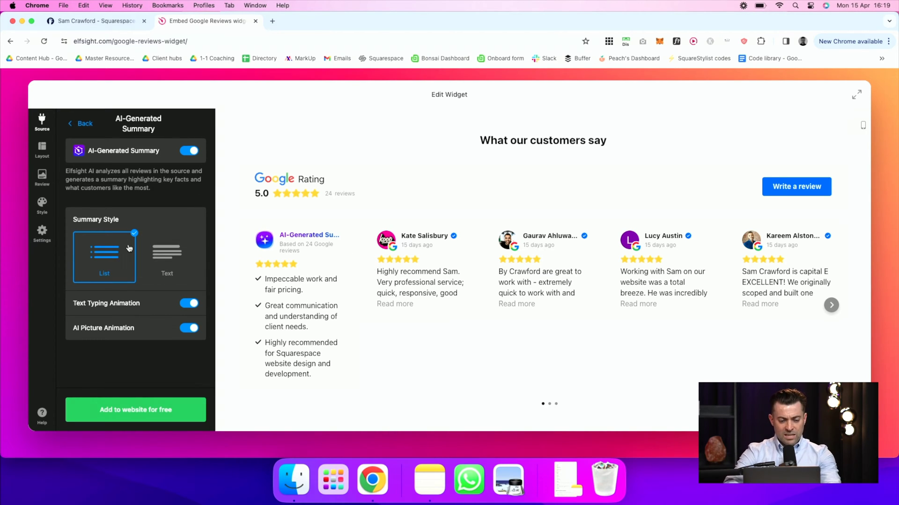
left_click(161, 254)
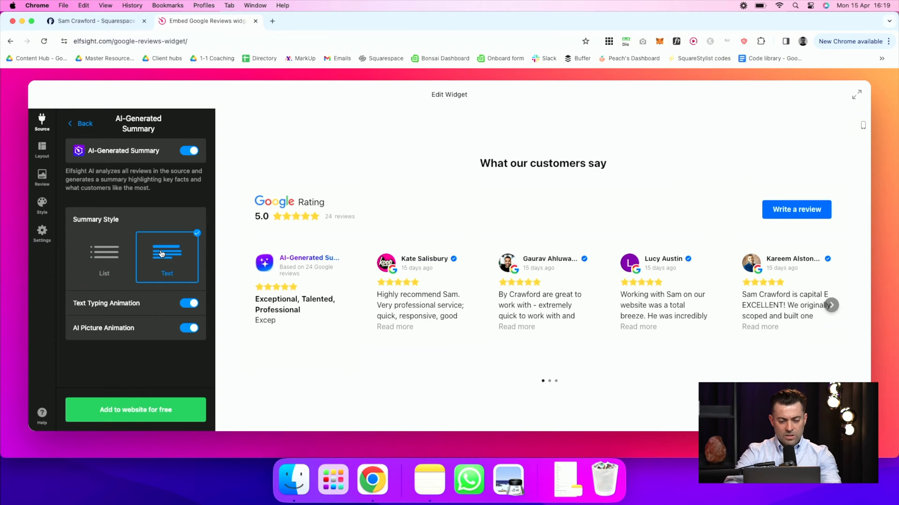
left_click(113, 266)
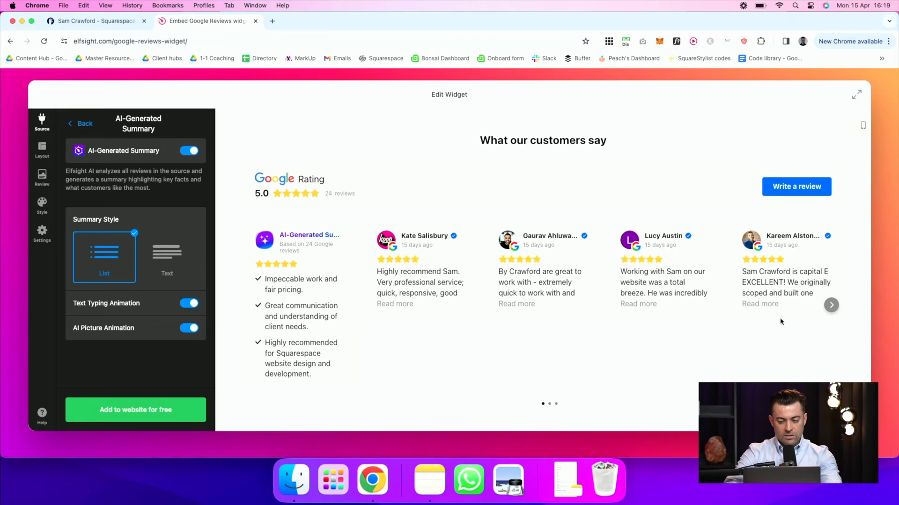
left_click(83, 126)
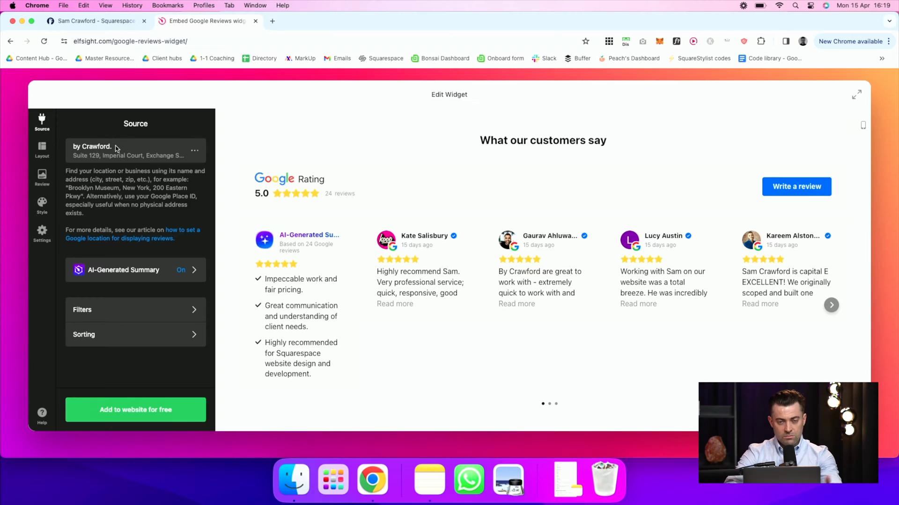
Step: In Filters allow reviews of any rating, review the exclude-by-keyword filter, and go back to Source
left_click(117, 308)
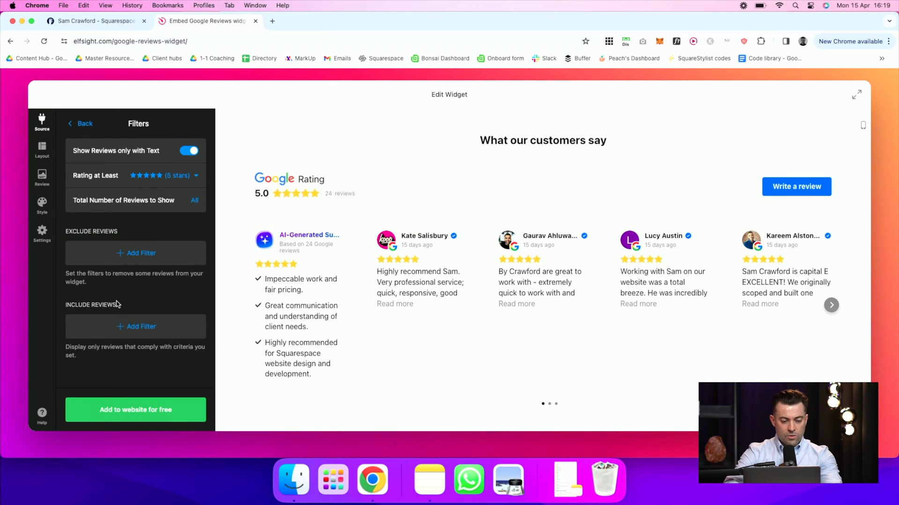
left_click(187, 180)
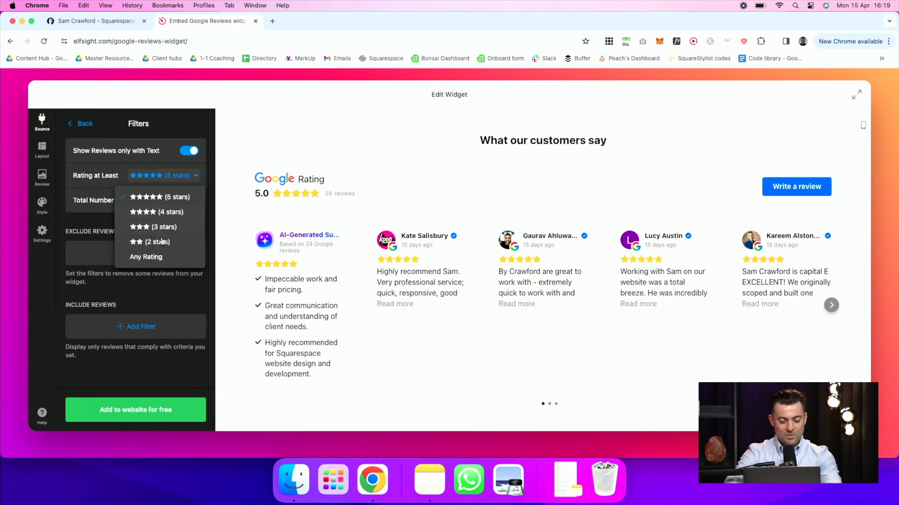
left_click(153, 257)
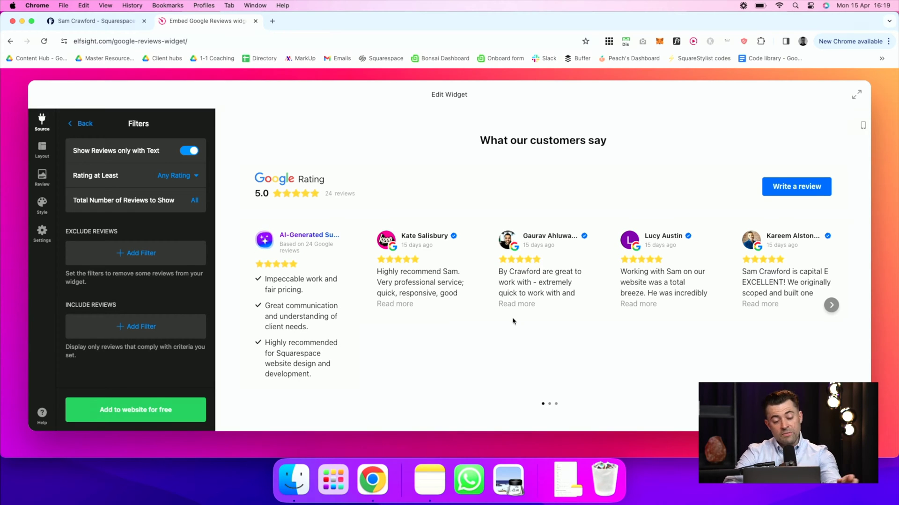
scroll(182, 269, "up", 1)
left_click(160, 286)
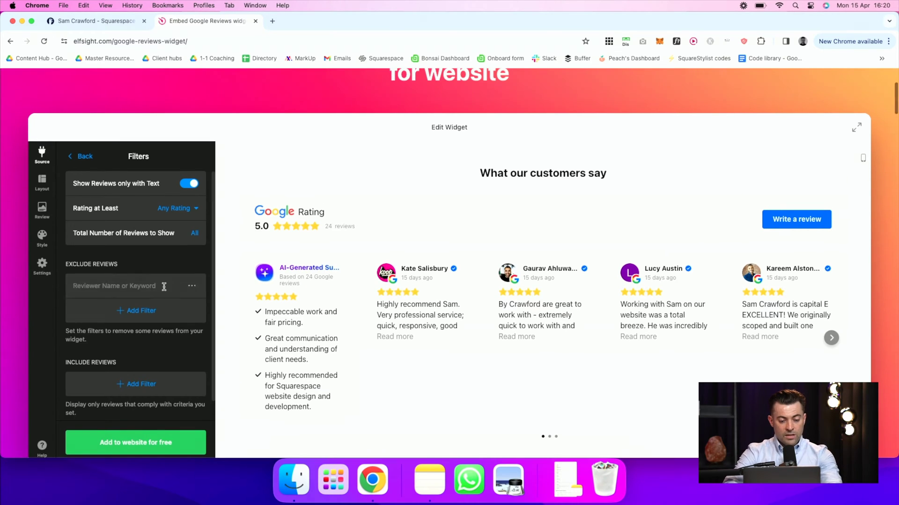
scroll(163, 297, "down", 2)
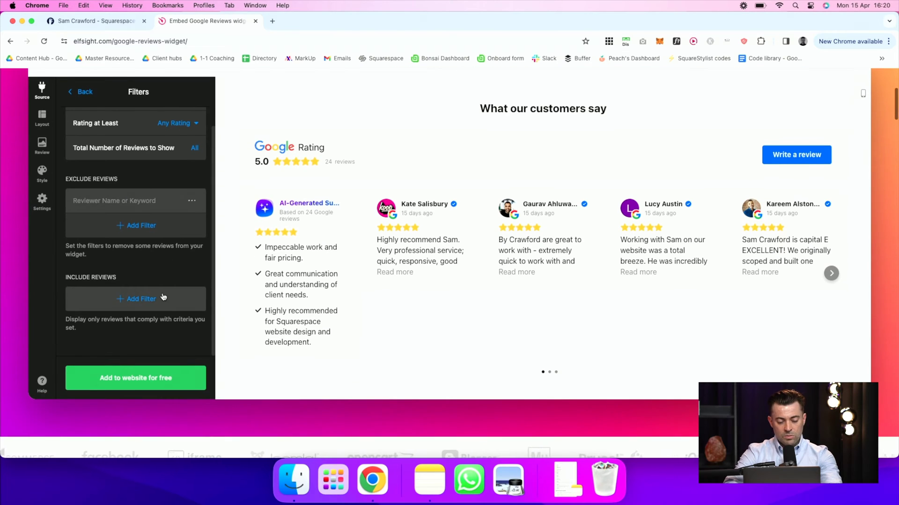
scroll(162, 296, "up", 3)
scroll(162, 294, "up", 1)
scroll(243, 293, "down", 1)
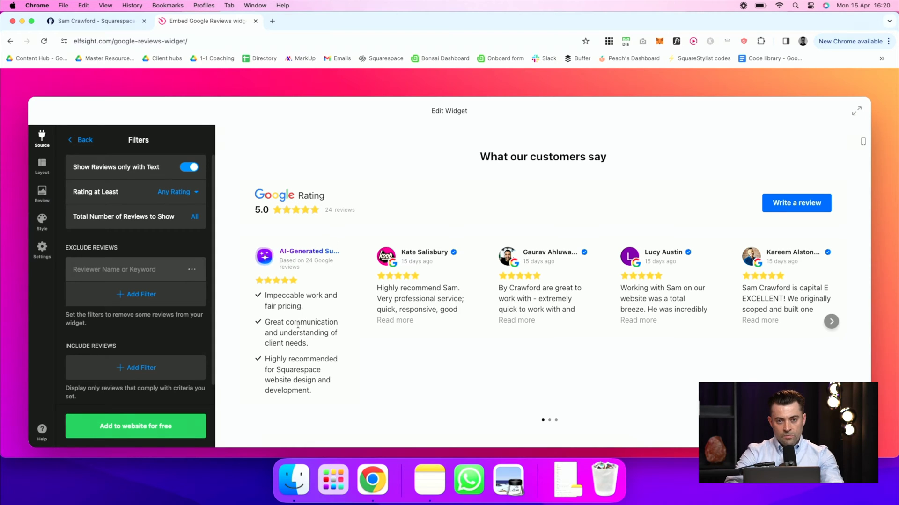
left_click(86, 140)
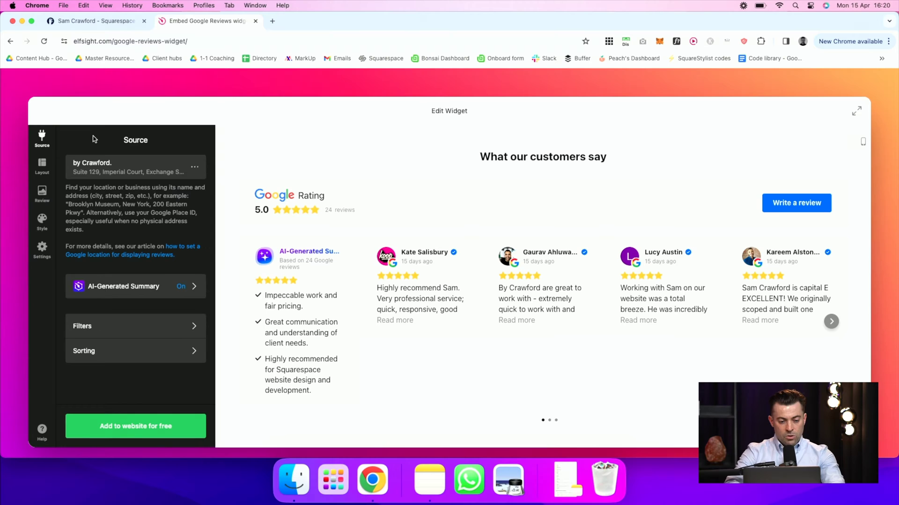
scroll(108, 223, "down", 2)
Step: Switch the widget to the Grid layout and compare it with the Squarespace page
left_click(42, 123)
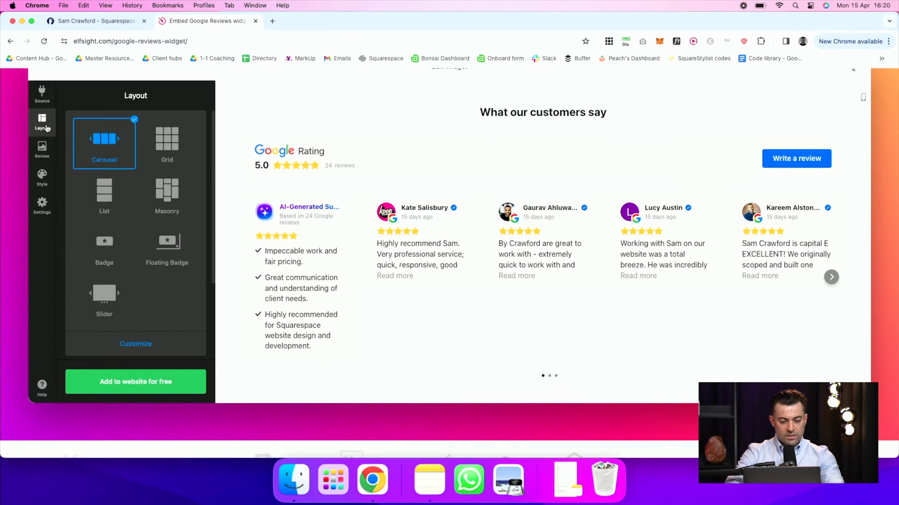
scroll(106, 167, "up", 2)
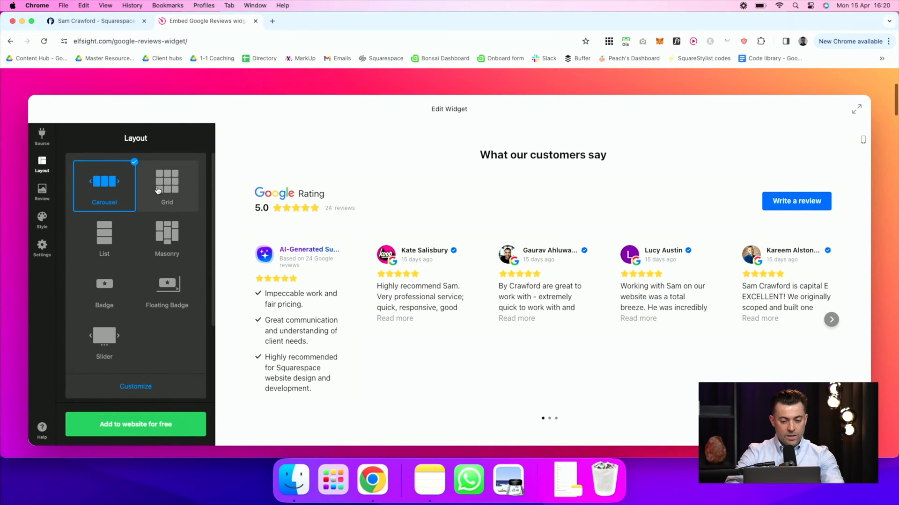
left_click(158, 189)
scroll(324, 246, "down", 3)
scroll(324, 247, "up", 3)
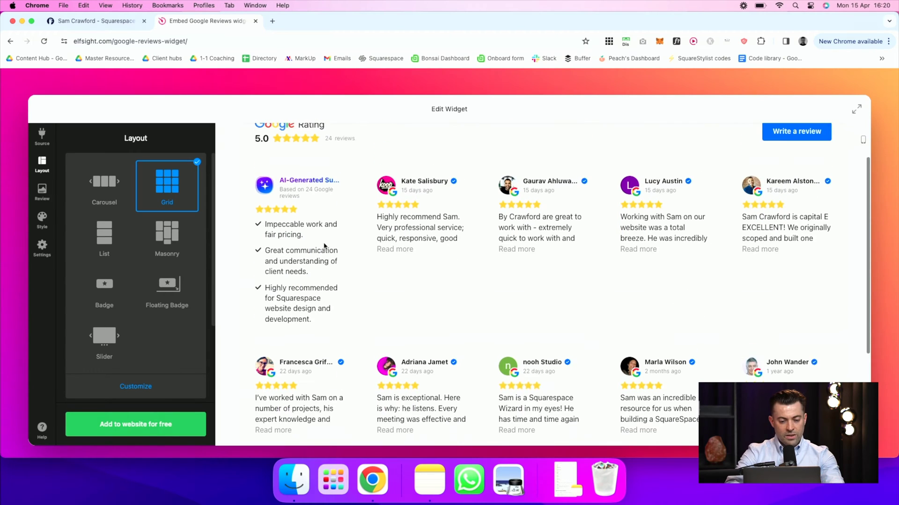
scroll(325, 245, "up", 1)
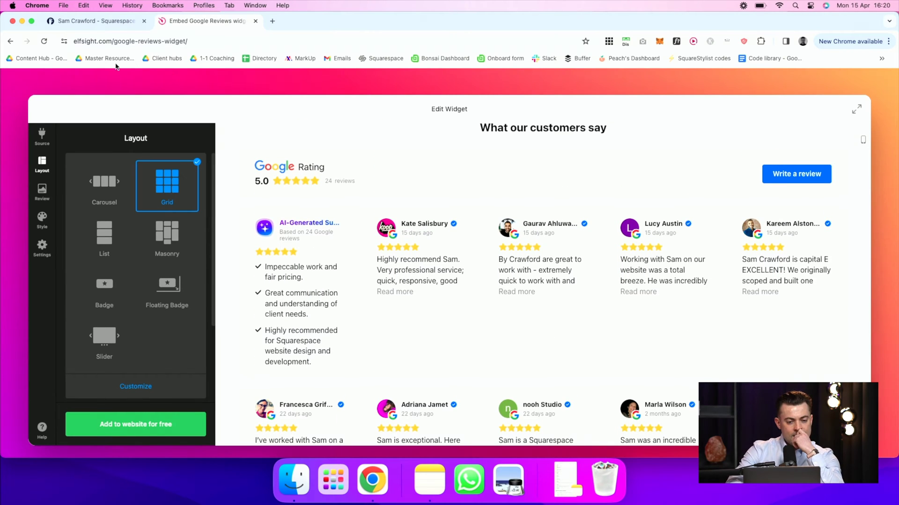
left_click(95, 21)
scroll(421, 267, "down", 3)
scroll(475, 281, "down", 5)
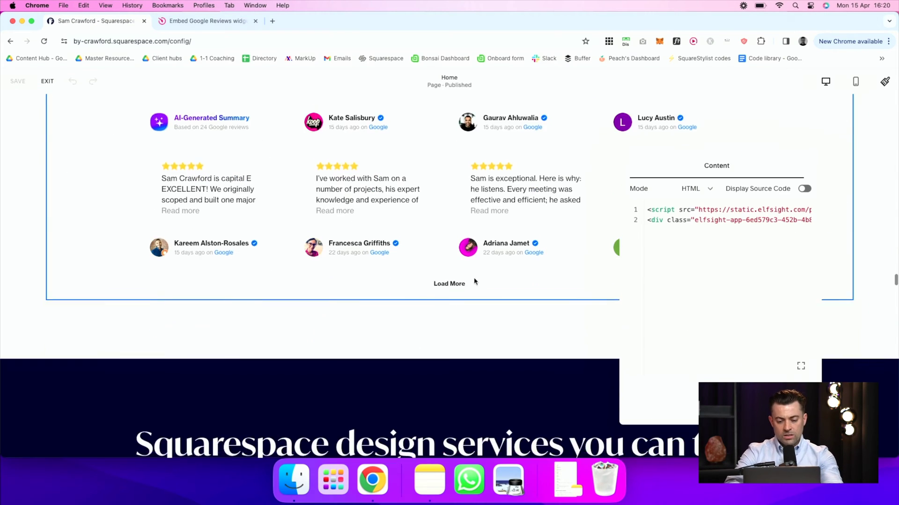
scroll(473, 281, "down", 1)
left_click(202, 20)
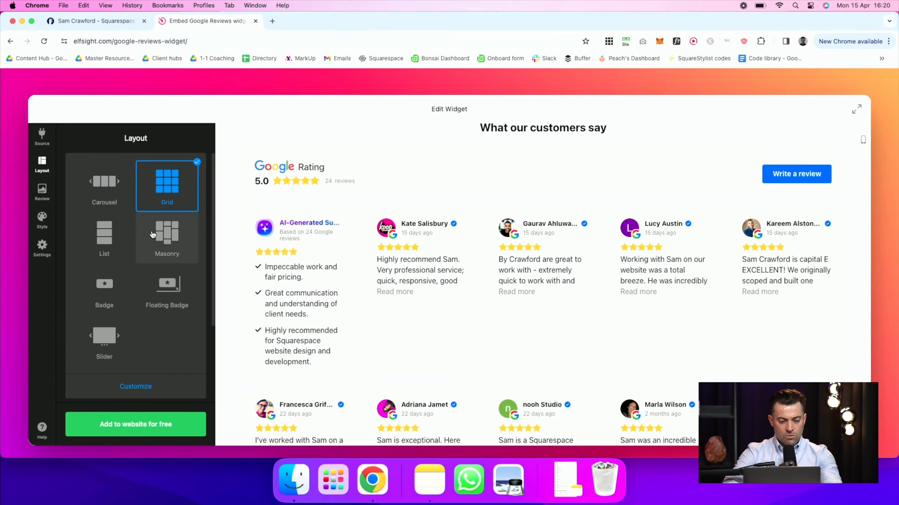
Step: Try Slider, Floating Badge, Carousel and List layouts, then settle on Grid
left_click(104, 338)
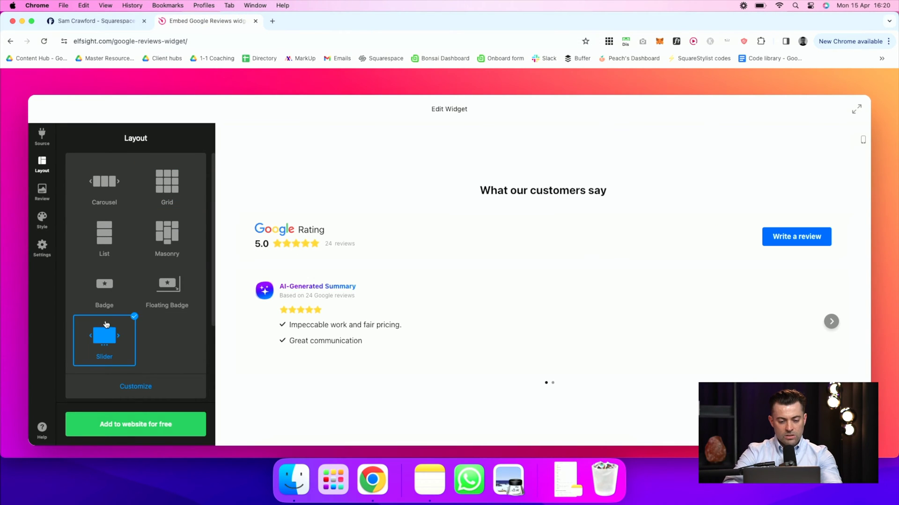
left_click(180, 287)
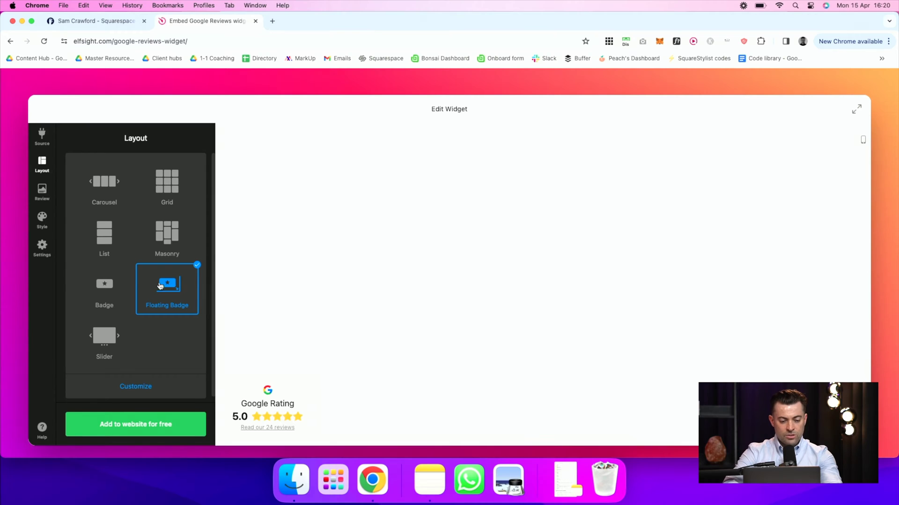
left_click(116, 191)
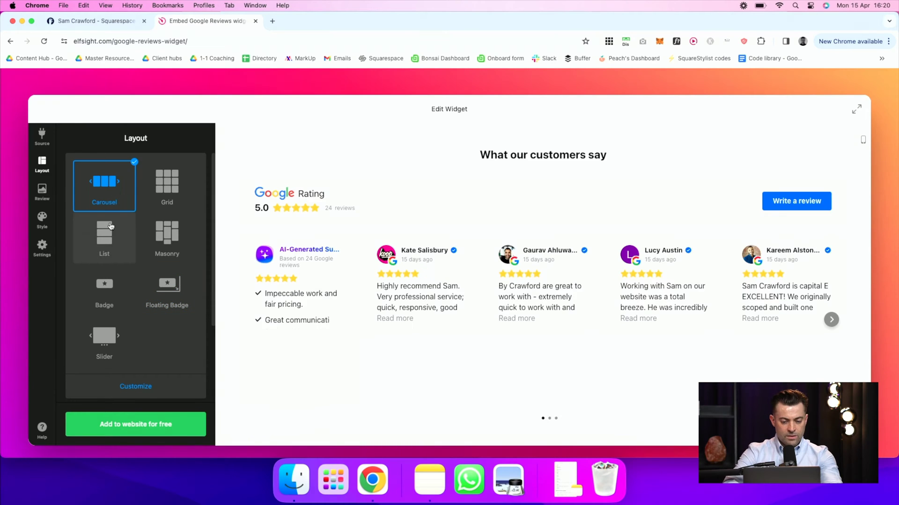
left_click(104, 236)
left_click(153, 196)
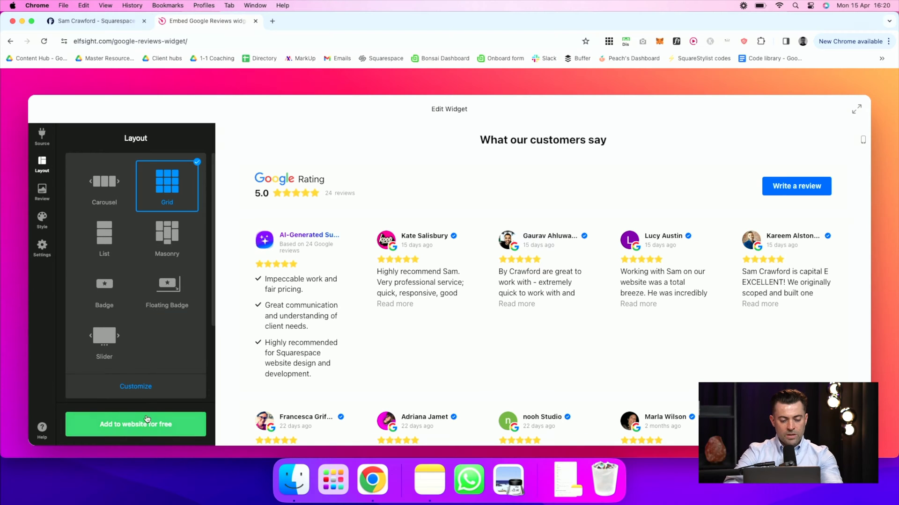
Step: Save the widget via Add to website for free and sign in with the first Google account
left_click(157, 426)
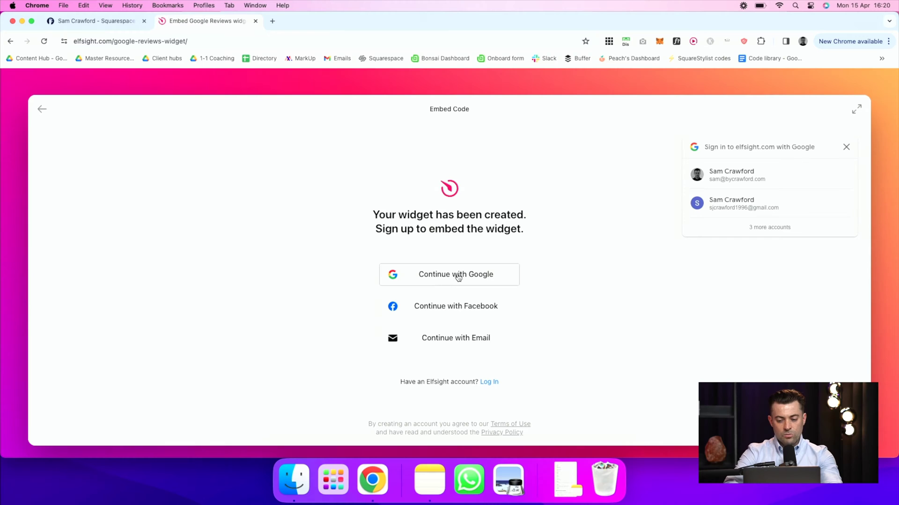
left_click(744, 179)
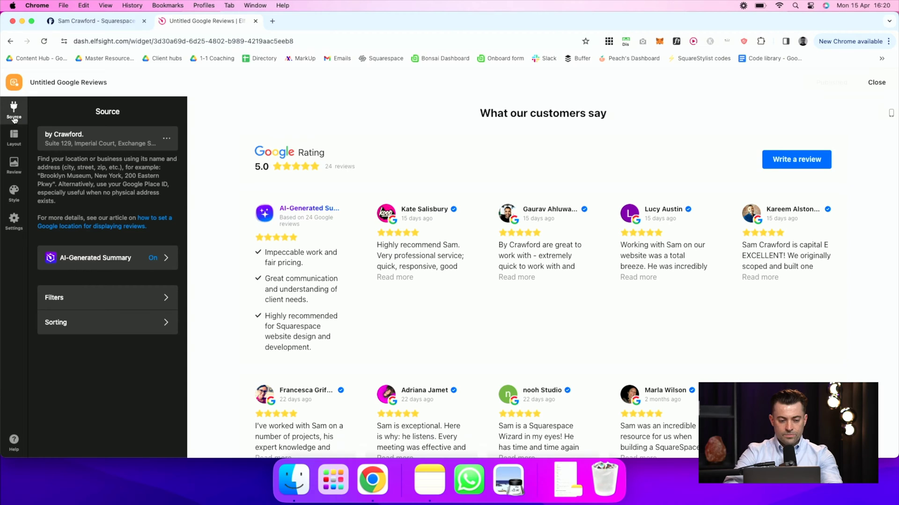
Step: Close the editor, look at the older Untitled Google Reviews widget, and return to the widget list
left_click(874, 82)
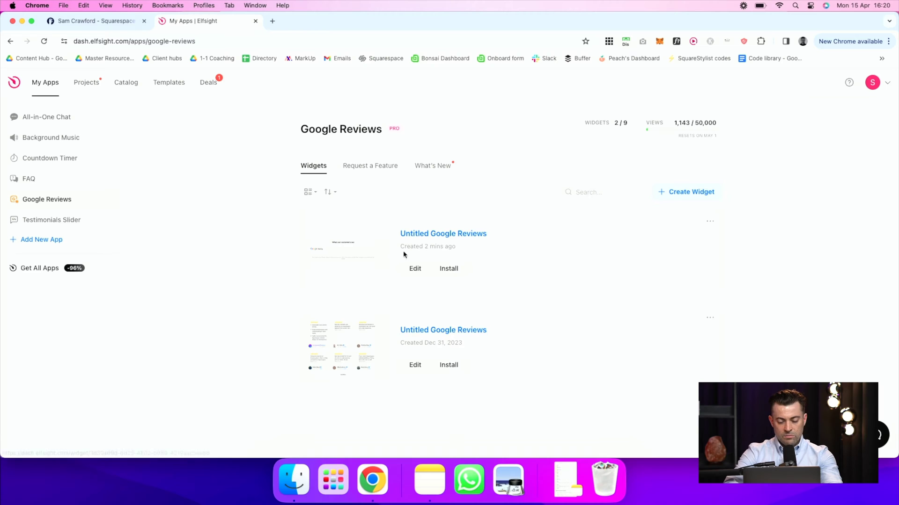
left_click(474, 333)
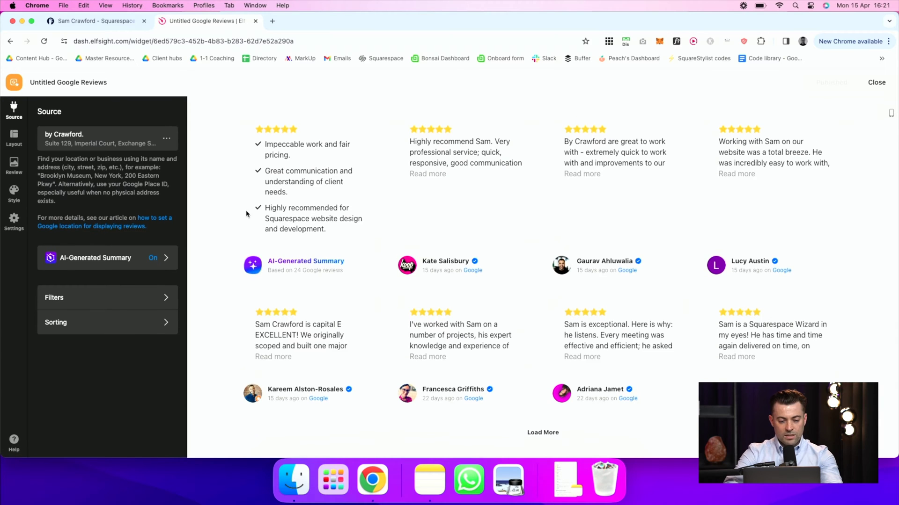
left_click(876, 83)
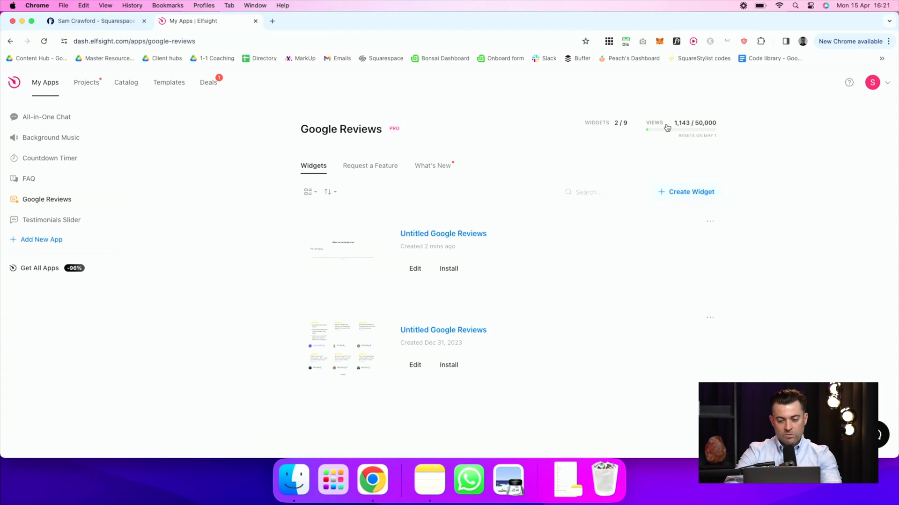
Step: Open the View Stats modal showing 1,143 of 50,000 monthly views used
left_click(695, 133)
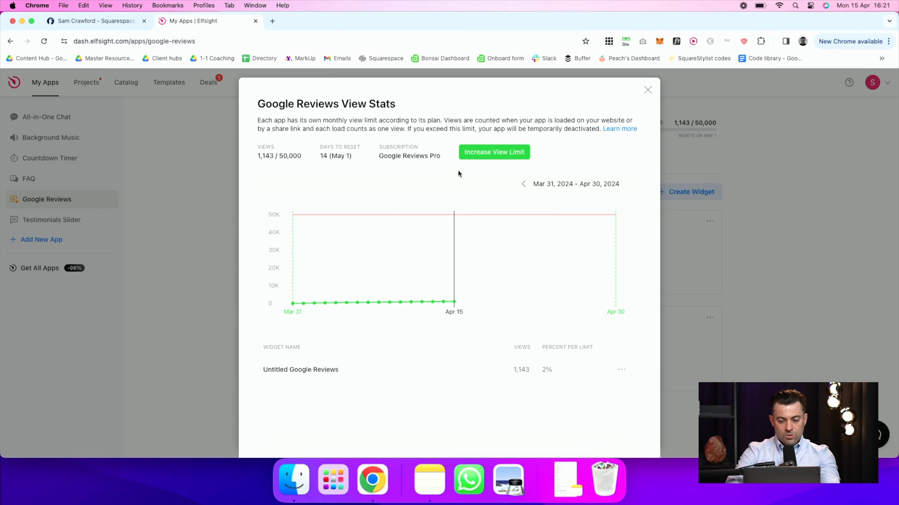
Step: Browse the view-limit upgrade plans including Enterprise tiers, then close pricing to return to the widget list
left_click(495, 155)
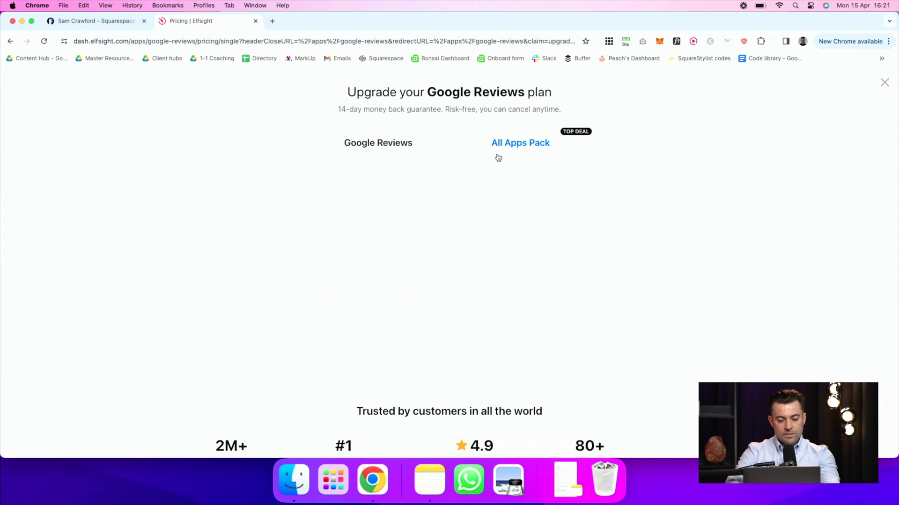
scroll(462, 204, "down", 1)
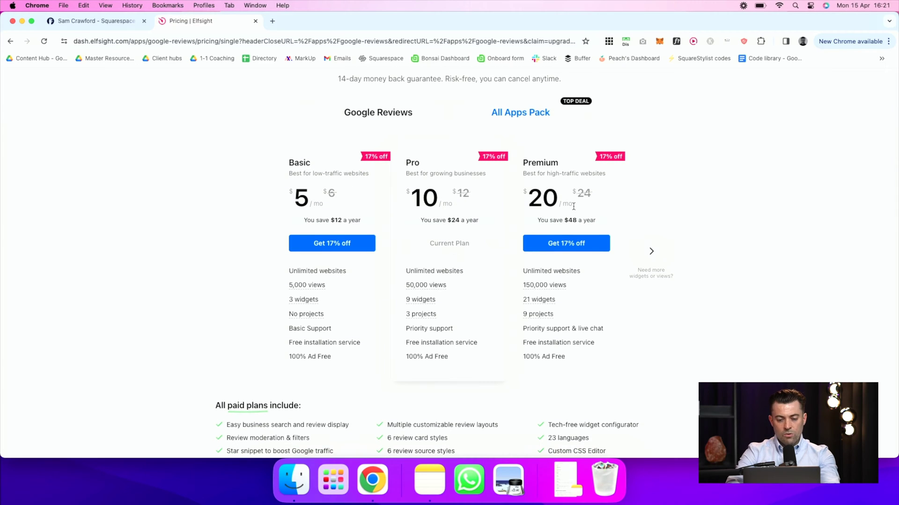
left_click(650, 252)
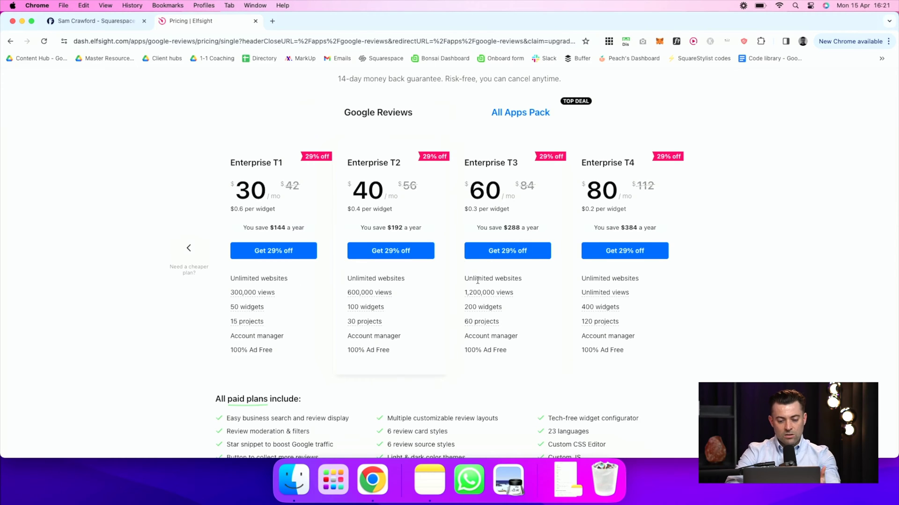
scroll(295, 281, "down", 1)
scroll(296, 281, "up", 2)
left_click(197, 279)
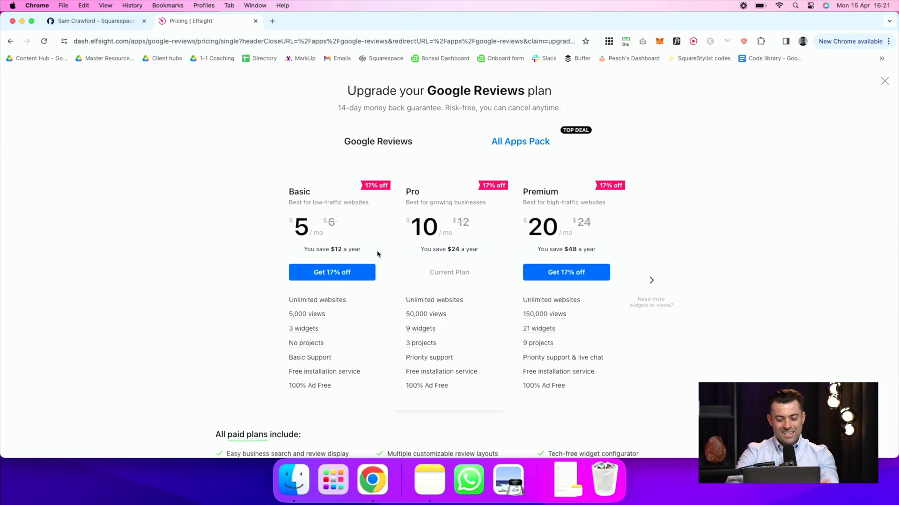
scroll(377, 255, "down", 1)
scroll(377, 254, "down", 2)
scroll(378, 255, "down", 2)
scroll(377, 254, "down", 1)
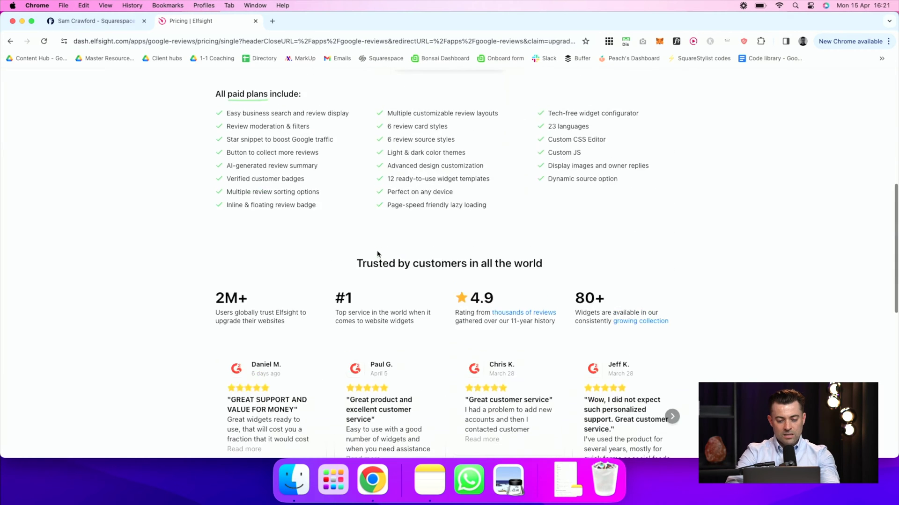
scroll(378, 254, "up", 3)
scroll(377, 254, "up", 1)
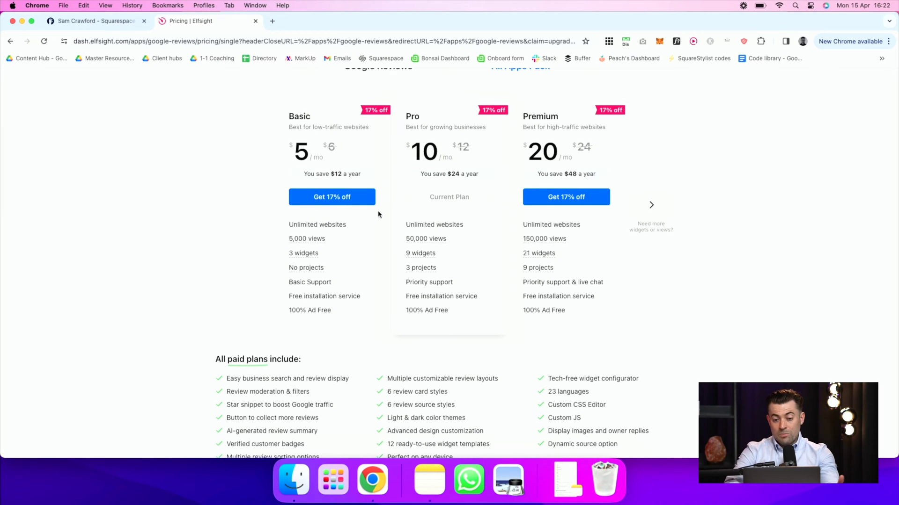
scroll(379, 215, "up", 2)
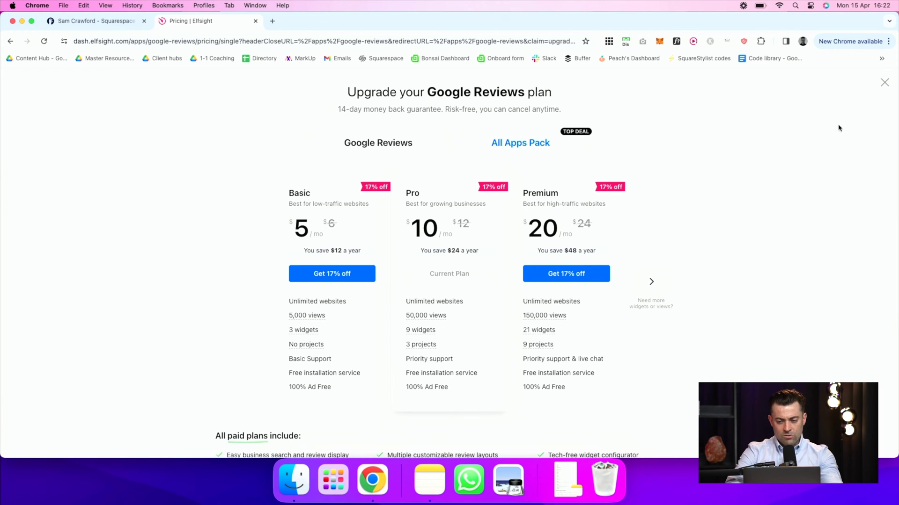
left_click(880, 92)
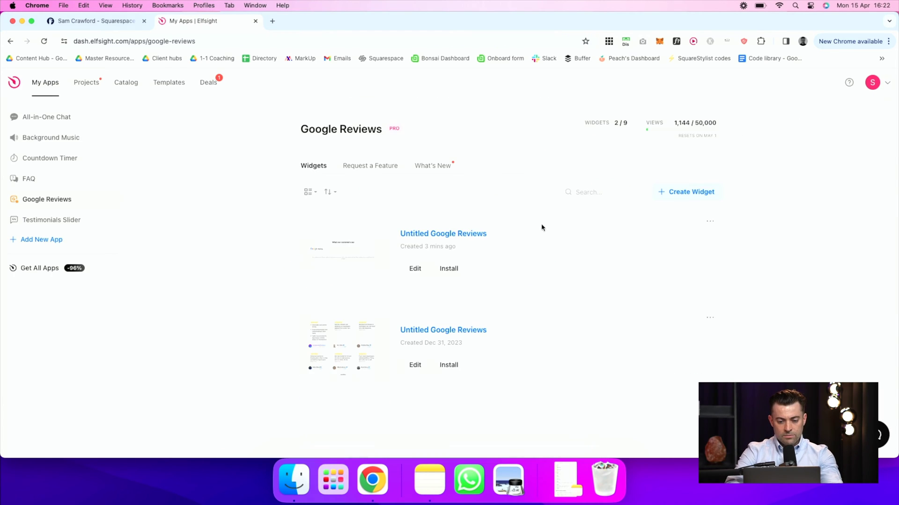
Step: Copy the embed code of the older Untitled Google Reviews widget via Install
left_click(449, 366)
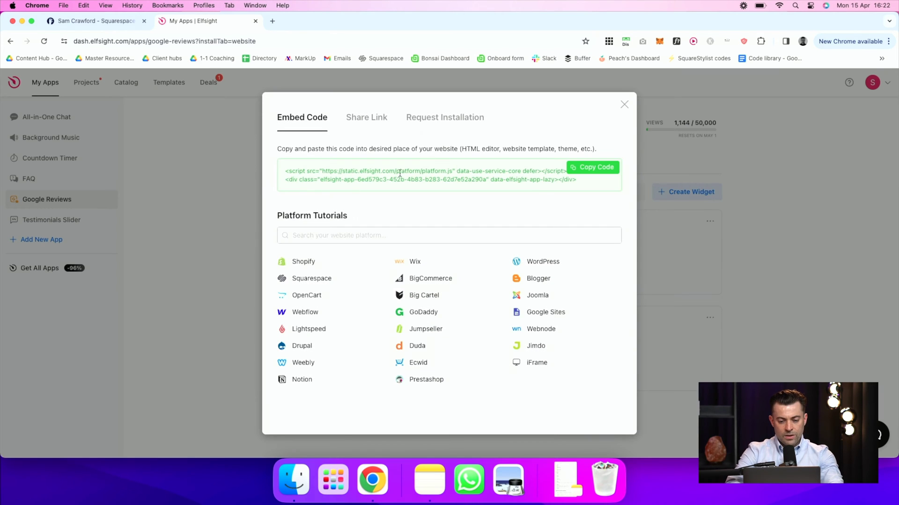
left_click(594, 166)
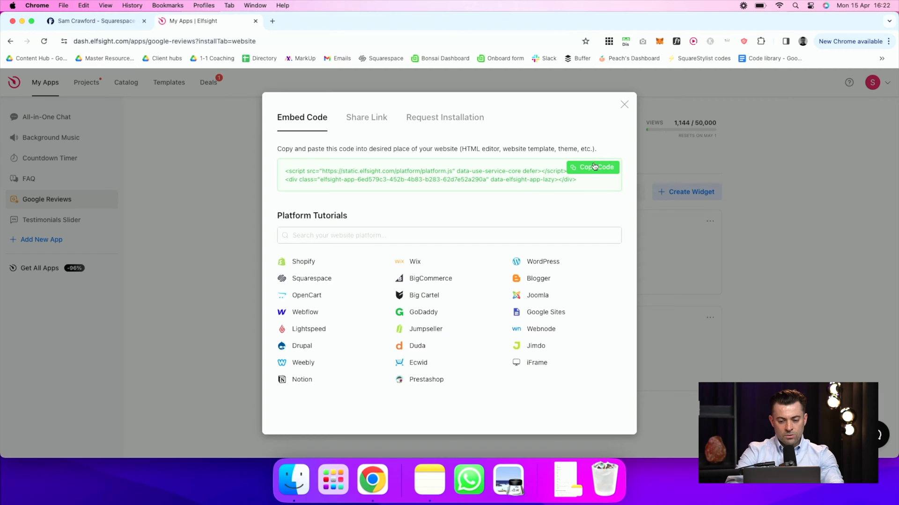
Step: Replace the Home page testimonials code block's contents with the pasted Elfsight embed code and apply it
left_click(92, 31)
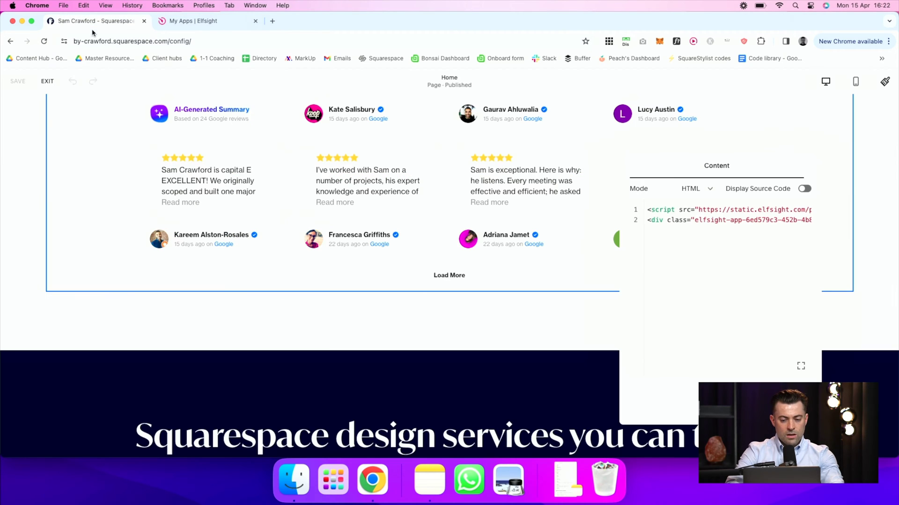
left_click(649, 211)
key("super+a")
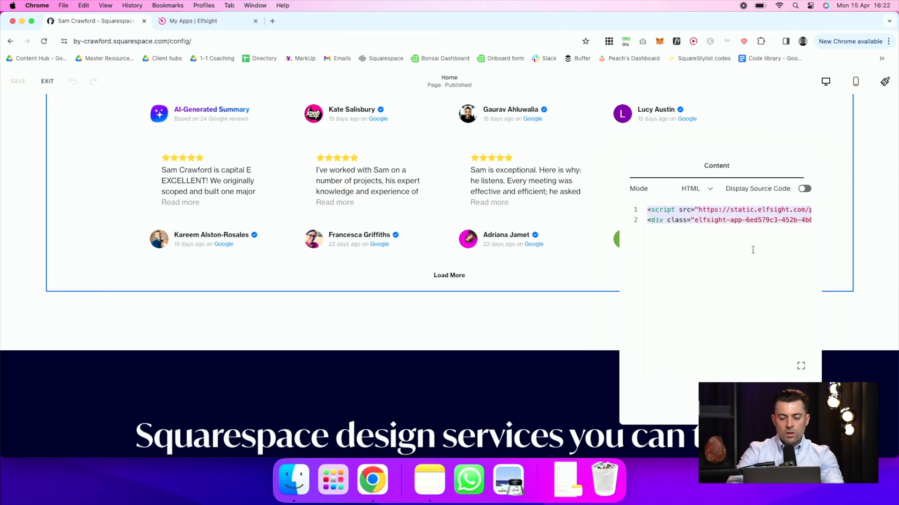
key("BackSpace")
key("super+v")
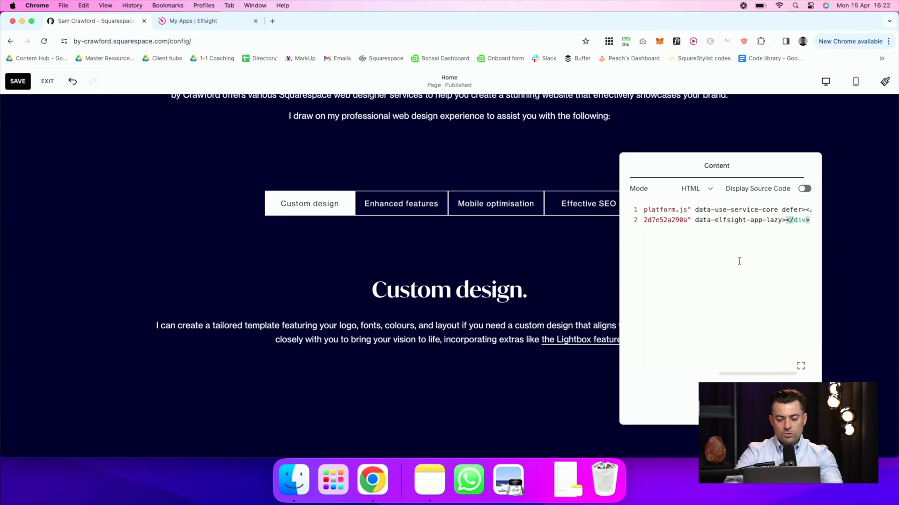
left_click(526, 229)
scroll(591, 268, "down", 10)
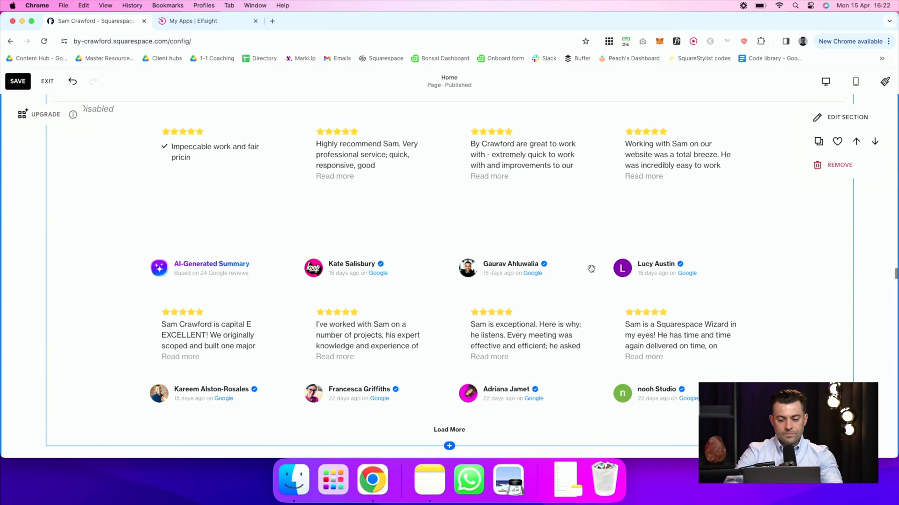